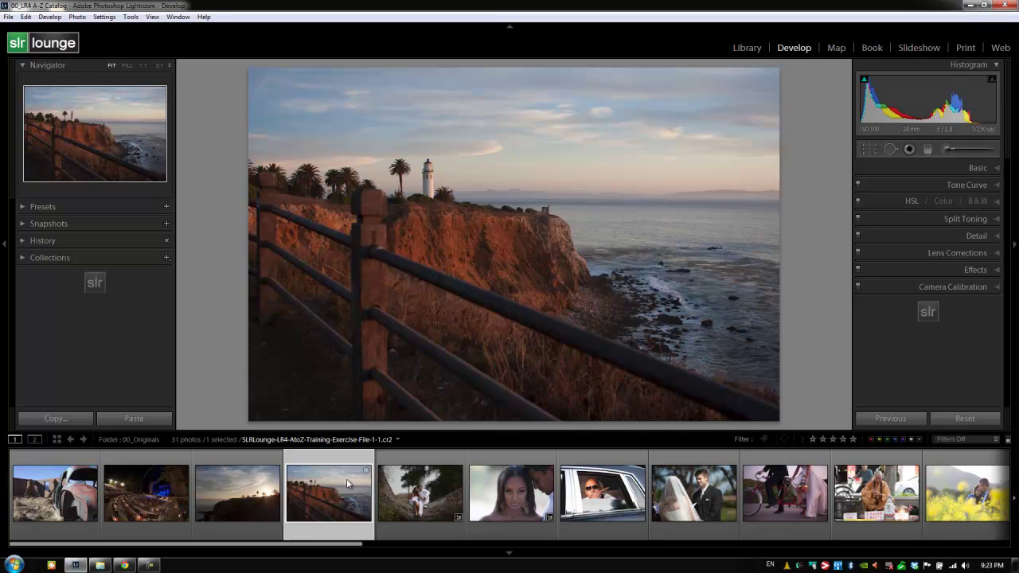
Step: Expand Lens Corrections (Ctrl+6) and switch to its Profile settings for the lighthouse photo
key("ctrl+6")
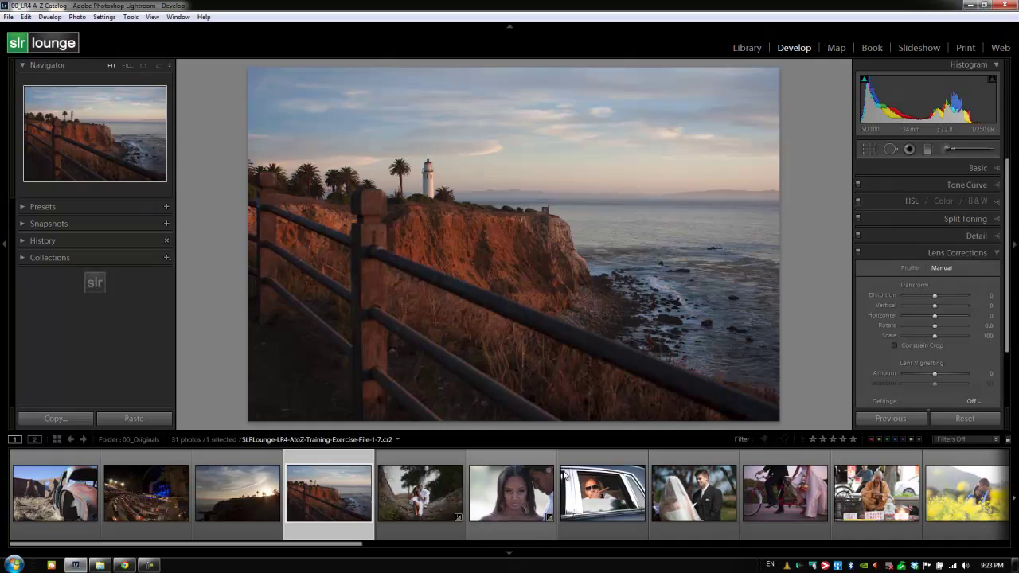
left_click_drag(1008, 249, 1008, 273)
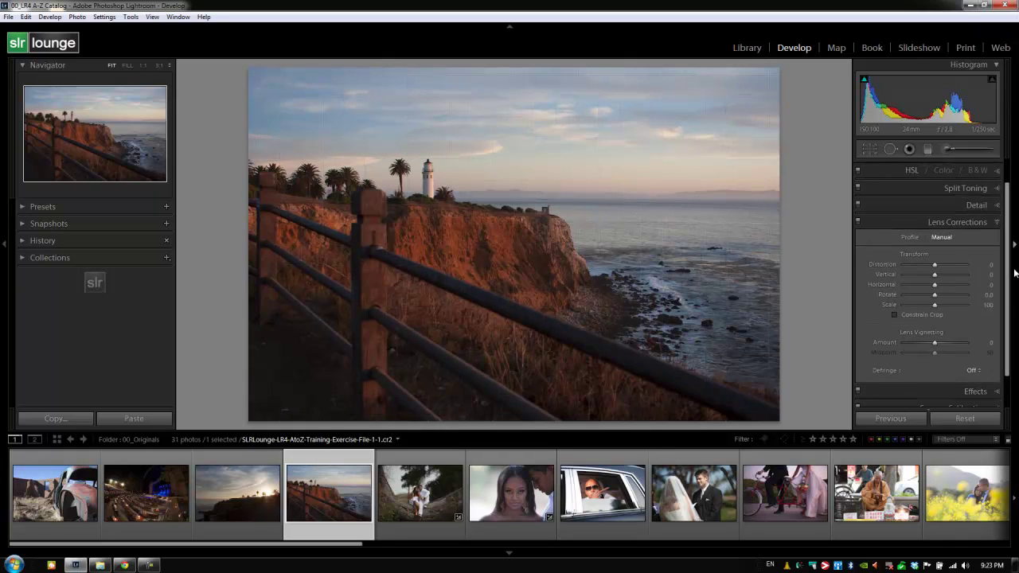
left_click(908, 237)
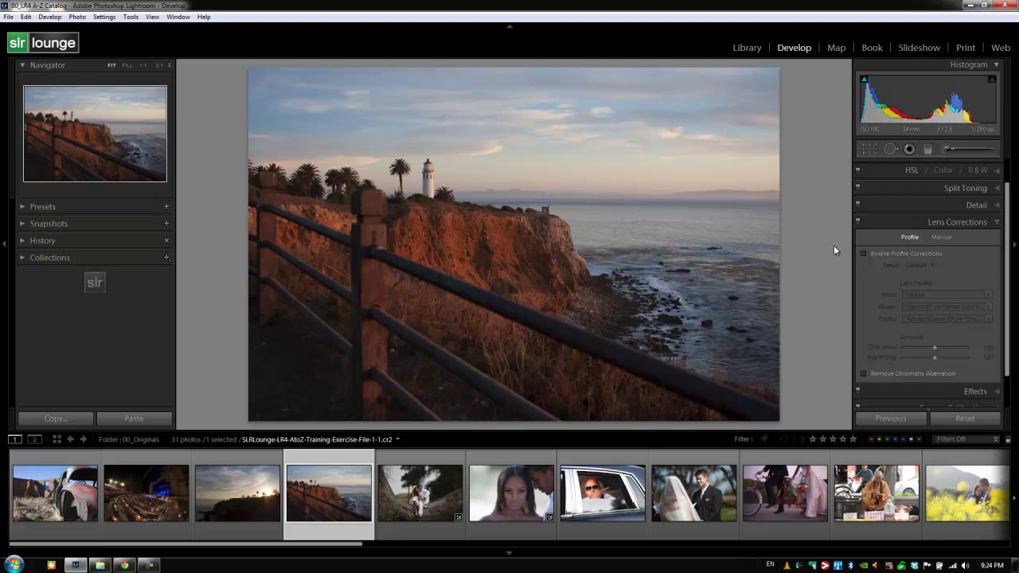
Step: Enable lens profile corrections, toggling them off and on to compare before and after
left_click(863, 252)
left_click(865, 253)
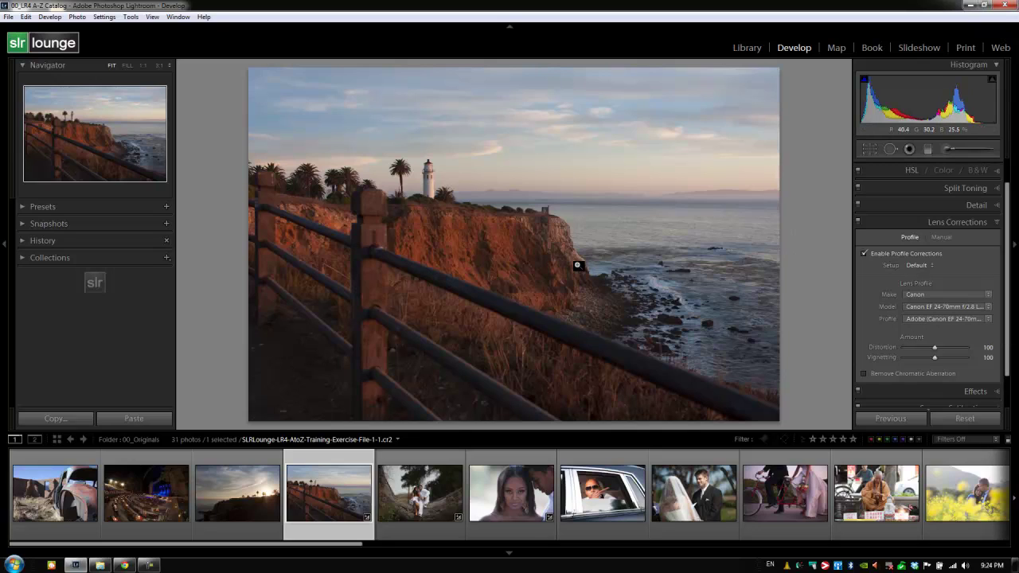
left_click(864, 254)
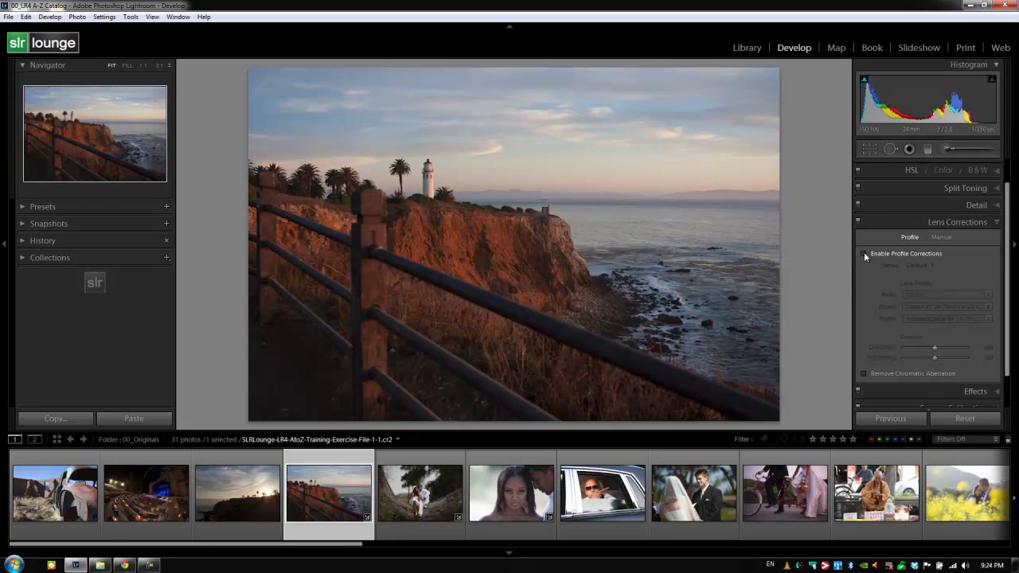
left_click(864, 254)
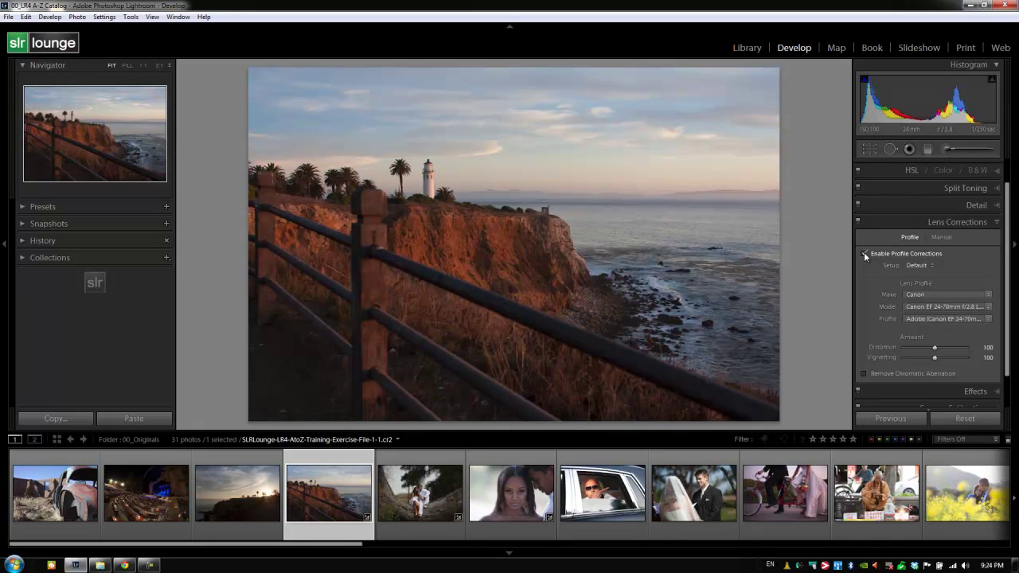
left_click(864, 254)
left_click(864, 254)
Step: Show the alignment grid, remove chromatic aberration, and keep the Canon EF 24-70mm f/2.8 L USM model
left_click(934, 347)
left_click_drag(933, 347, 932, 353)
left_click(930, 356)
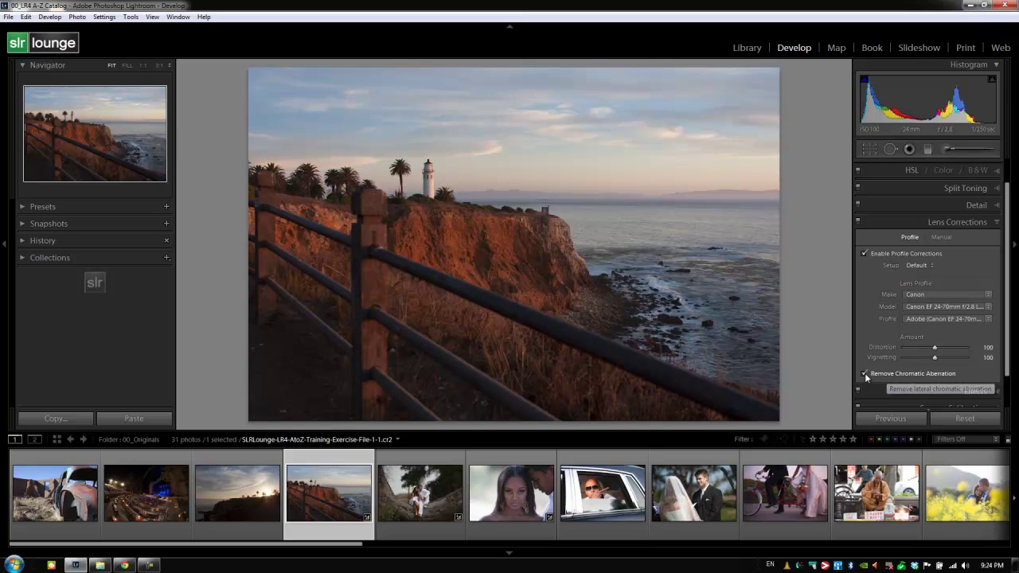
left_click(864, 373)
left_click(864, 373)
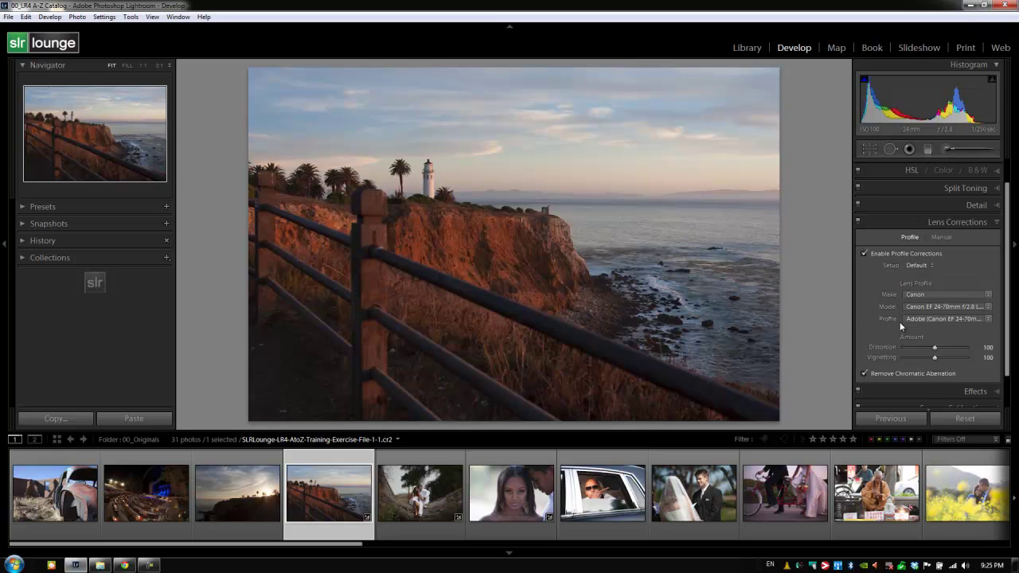
left_click(941, 307)
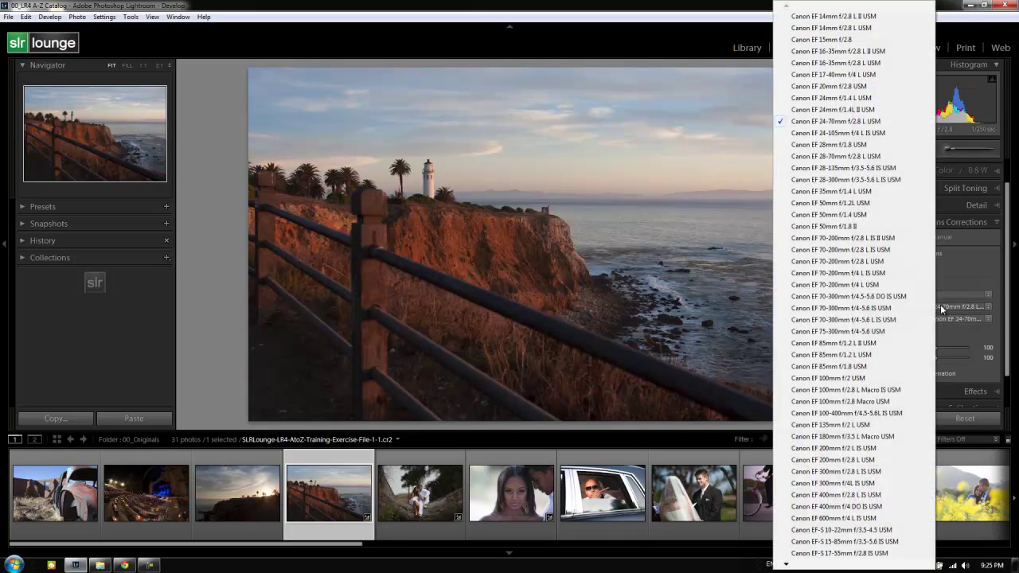
left_click(988, 273)
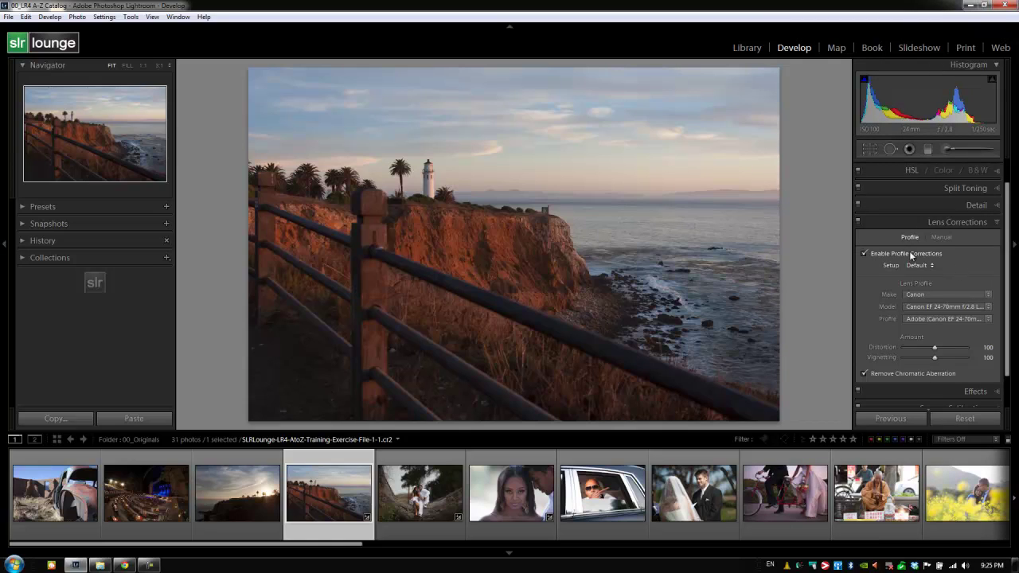
Step: Turn off profile corrections, then try a manual Distortion correction and reset it to 0
left_click(864, 253)
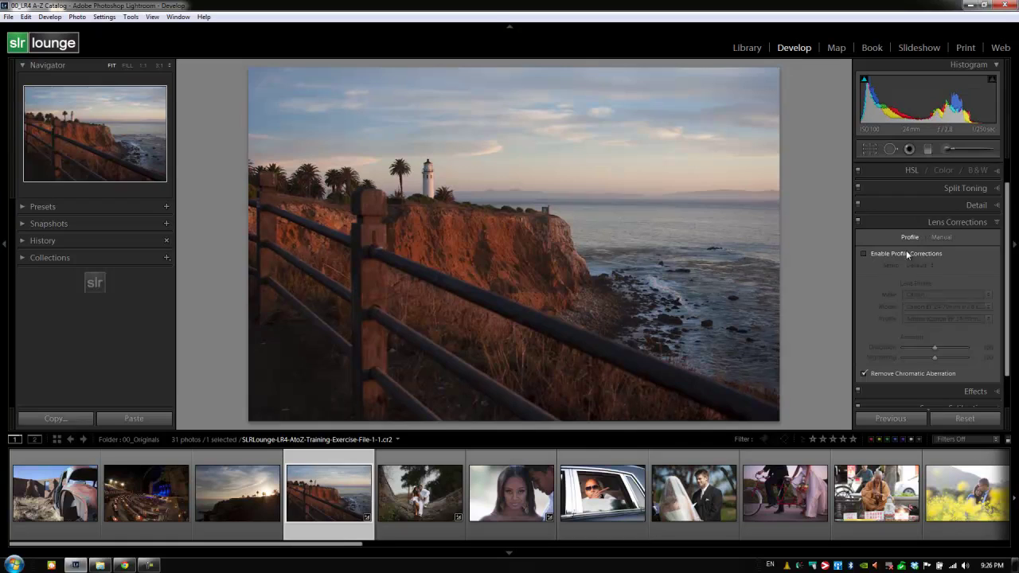
left_click(941, 236)
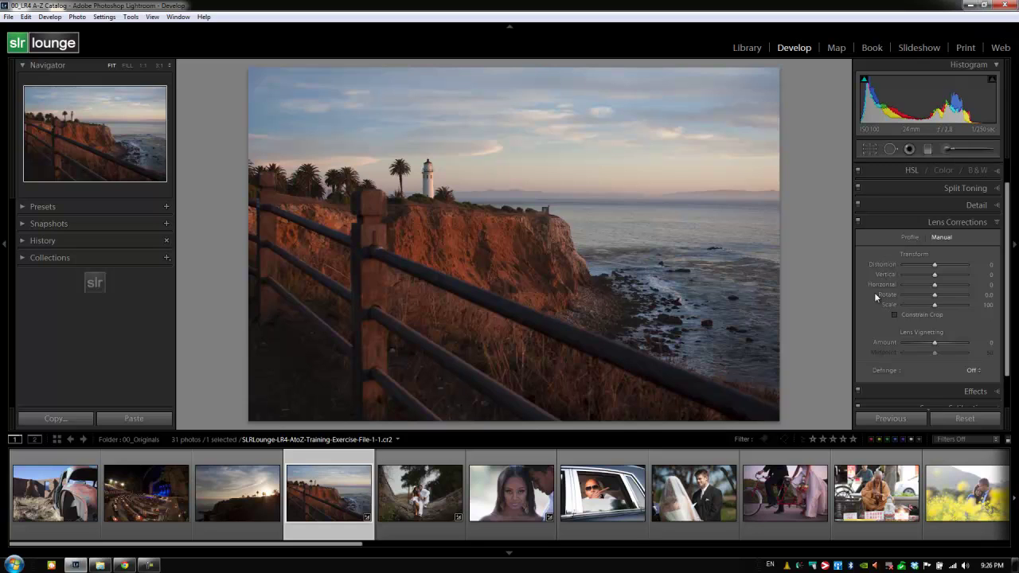
mouse_move(935, 264)
left_mouse_down()
mouse_move(923, 263)
mouse_move(946, 269)
left_mouse_up()
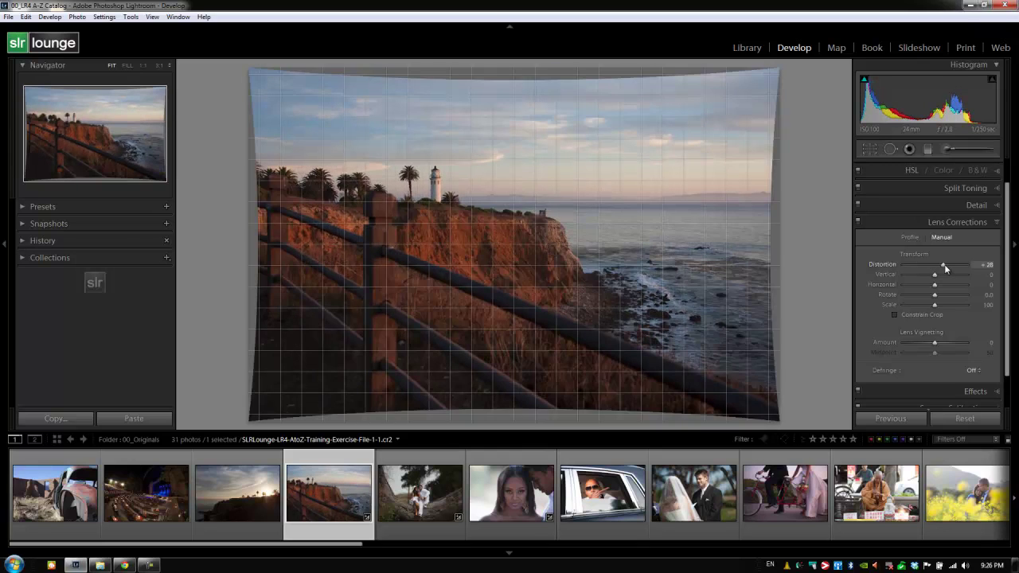
double_click(940, 264)
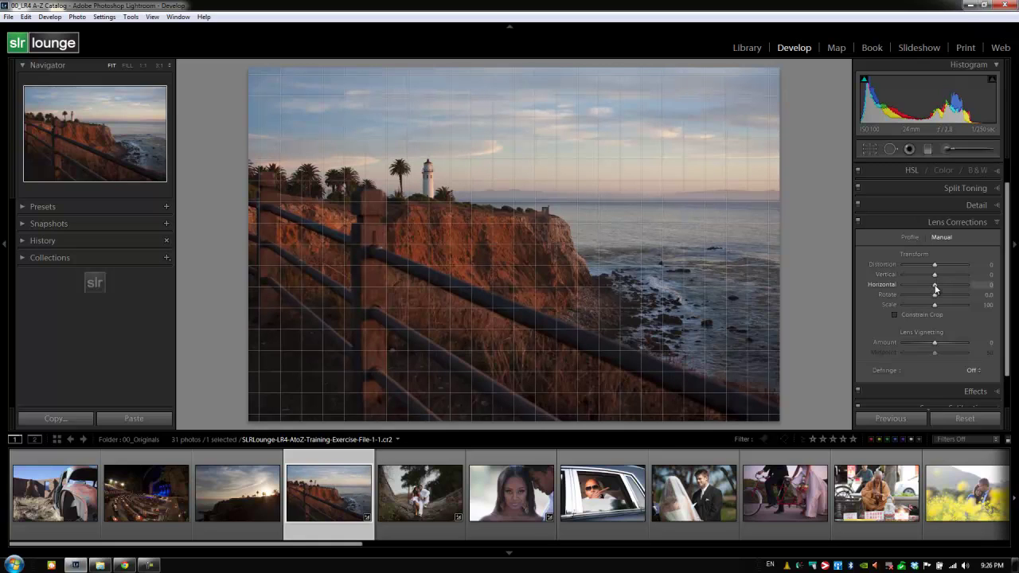
Step: Test a -2.8° rotation, undo it back to 0, and scale the photo down to 86
left_click_drag(935, 294, 927, 294)
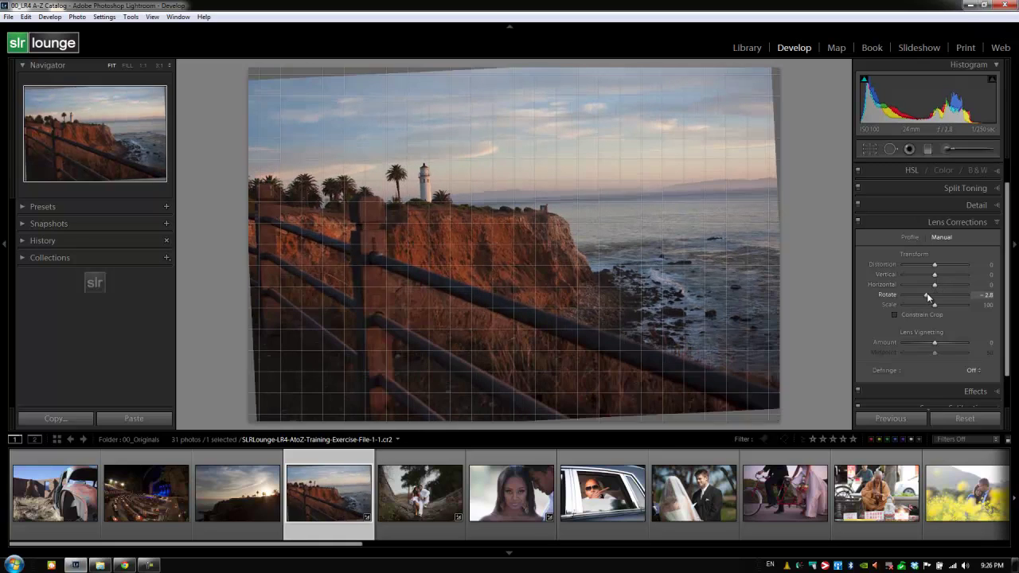
key("ctrl+z")
left_click_drag(933, 306, 927, 308)
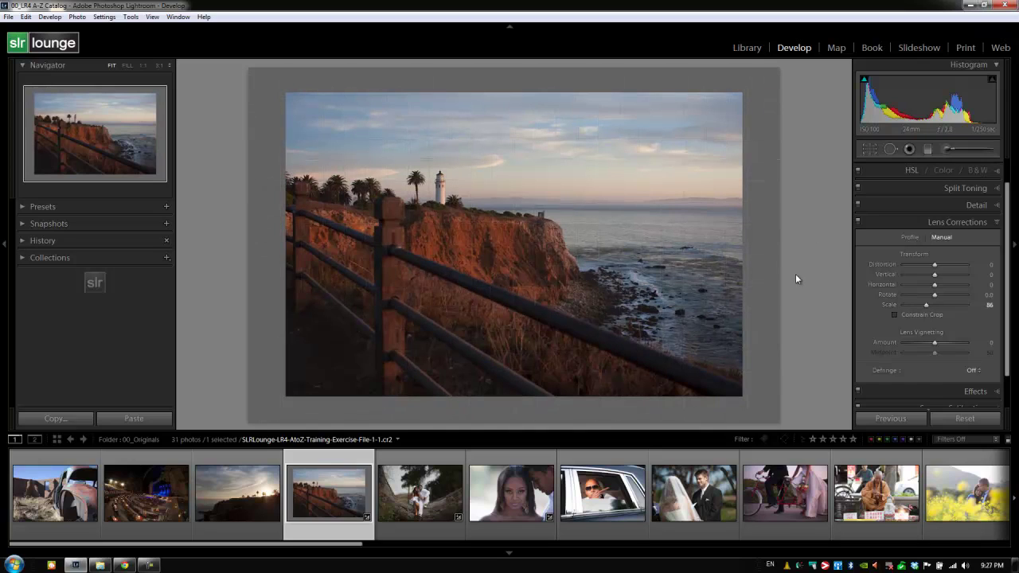
Step: Check the crop overlay, then turn off Constrain Crop and lower Scale from 86 to 78
left_click(867, 151)
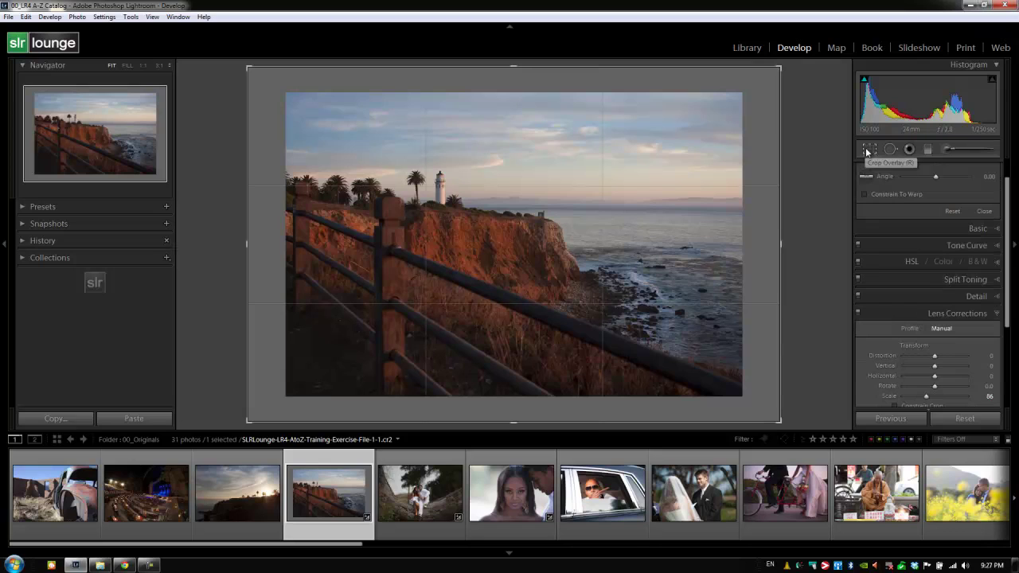
left_click(866, 193)
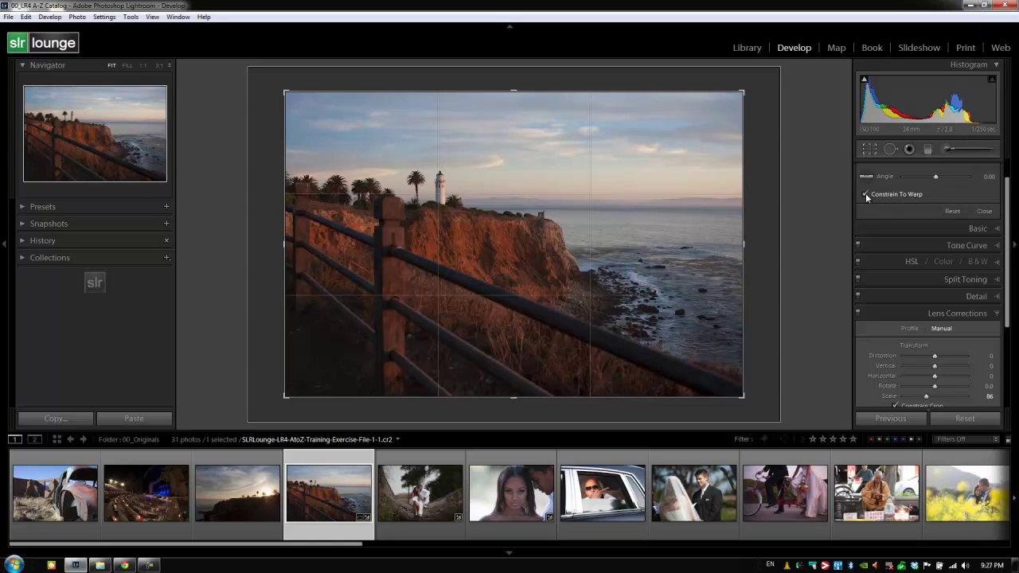
left_click(869, 148)
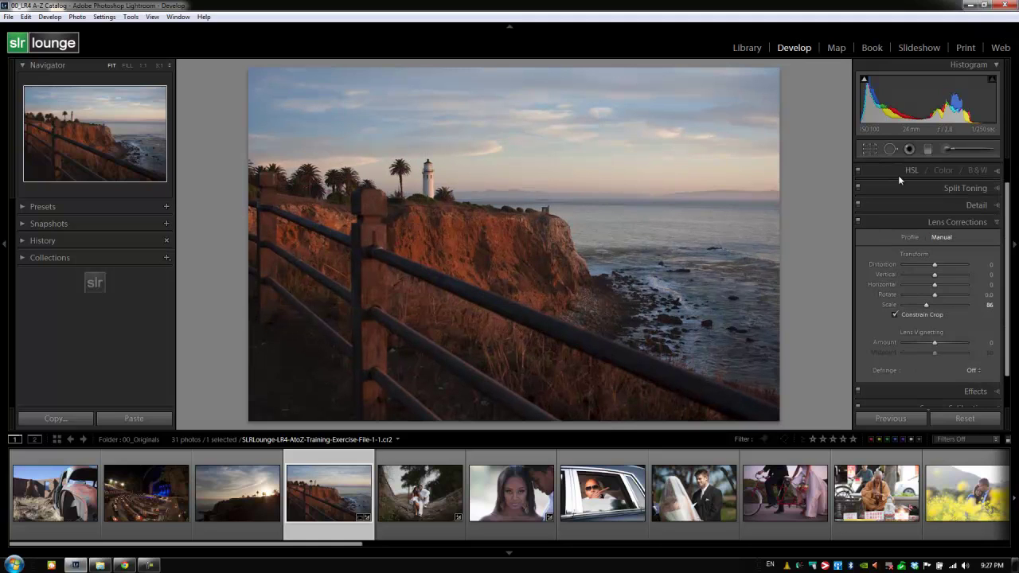
left_click(896, 313)
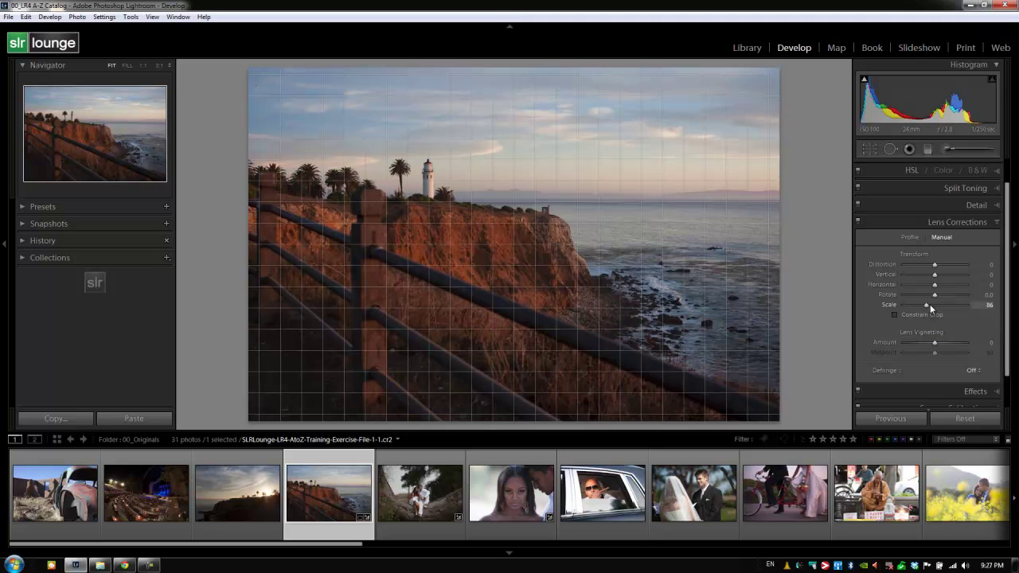
left_click_drag(930, 304, 922, 305)
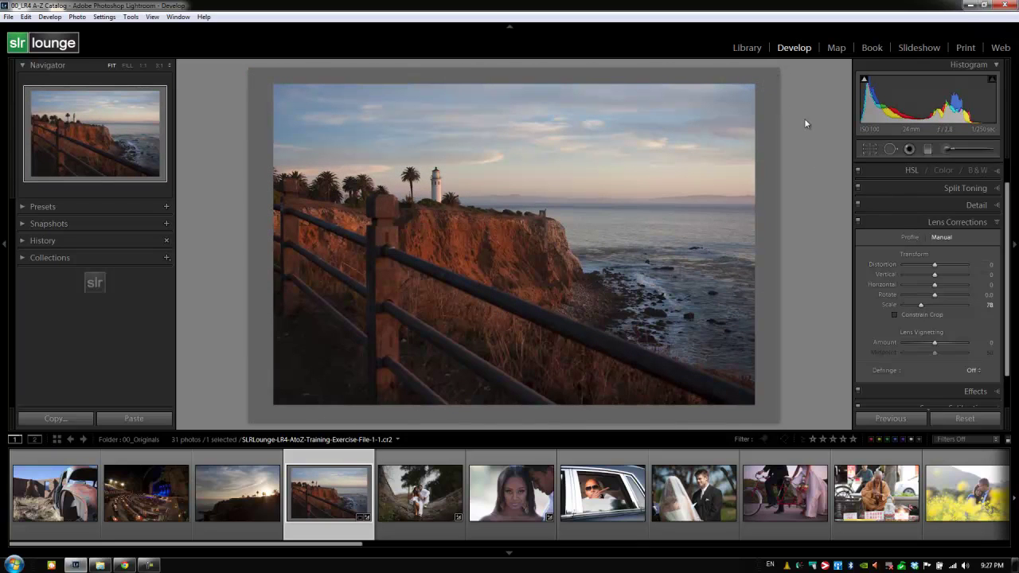
Step: Restore Scale to 100, test Distortion +59 with Constrain Crop, then Alt-reset all transform values
left_click_drag(921, 304, 946, 312)
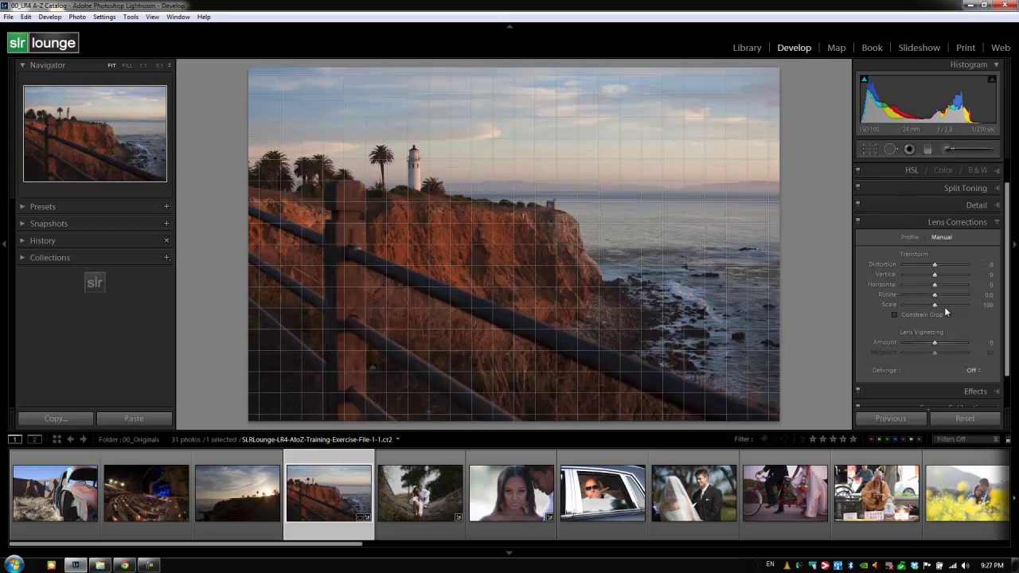
left_click_drag(936, 263, 953, 263)
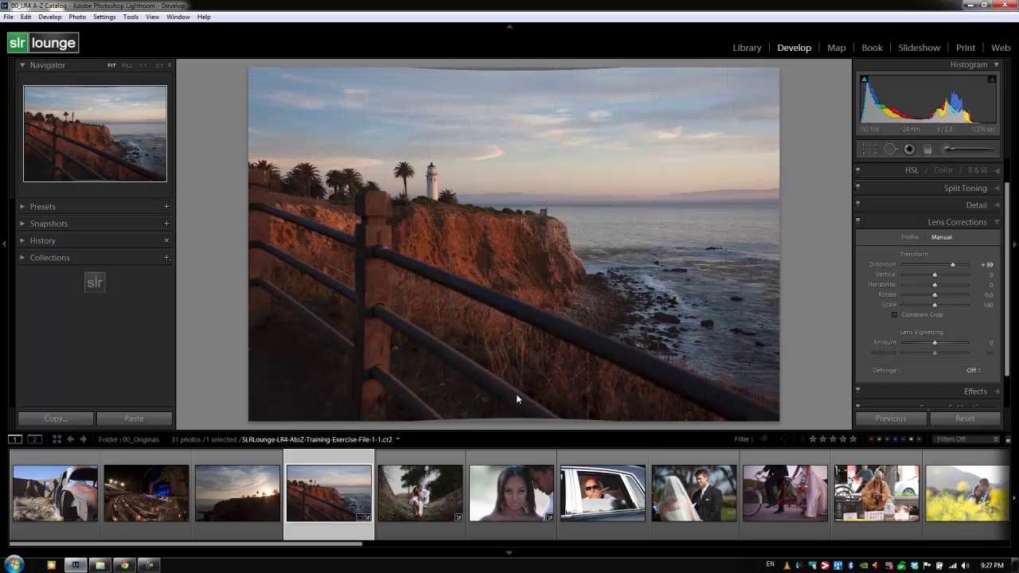
left_click(896, 315)
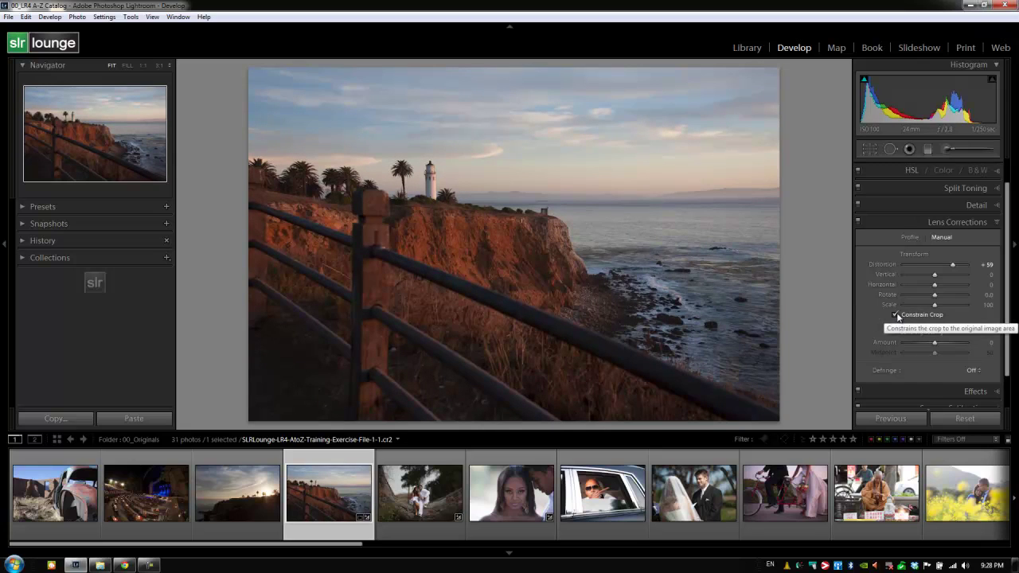
left_click(958, 265)
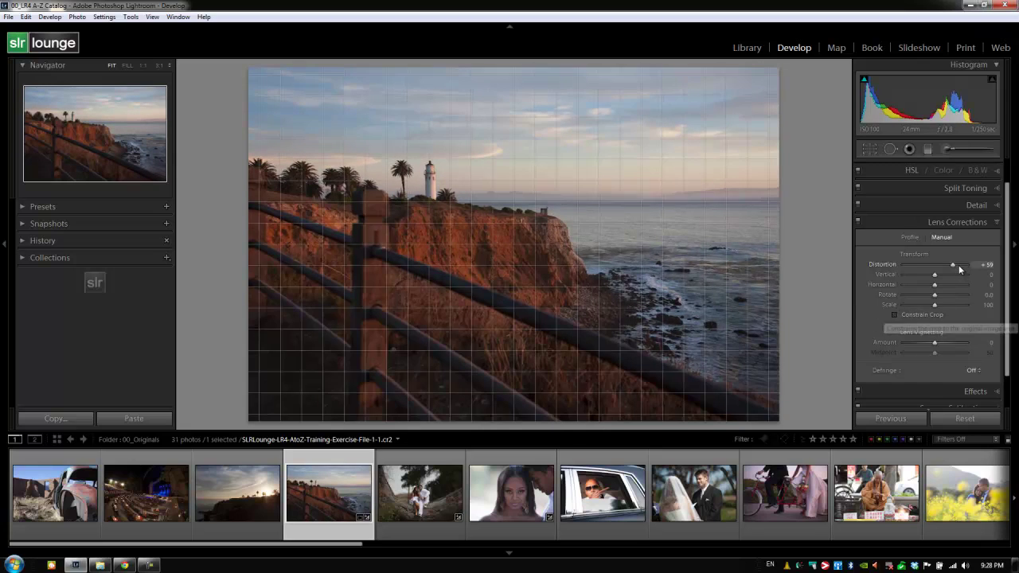
key("alt")
left_click(925, 253, "alt")
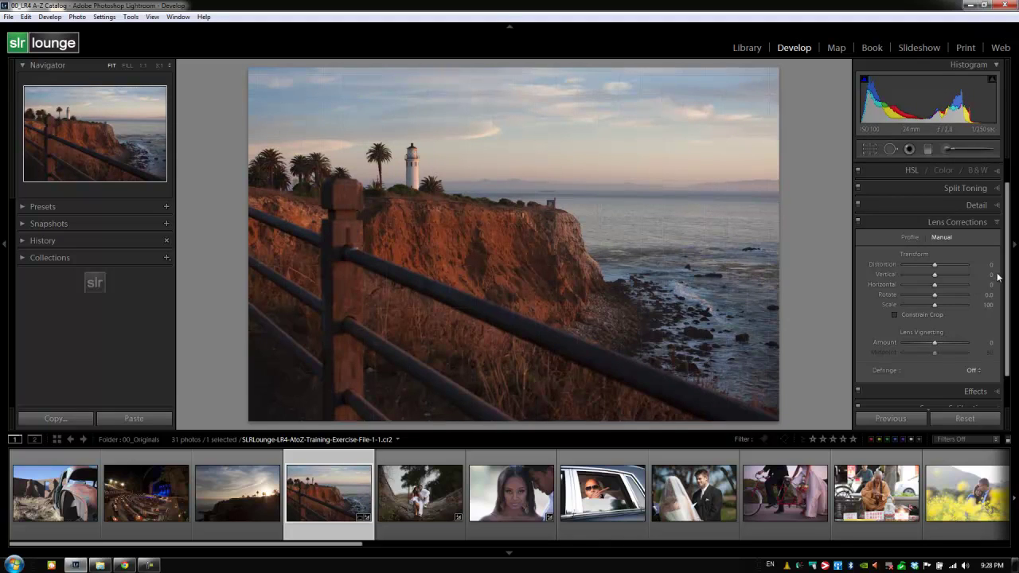
scroll(1010, 296, "down", 1)
scroll(1009, 296, "up", 1)
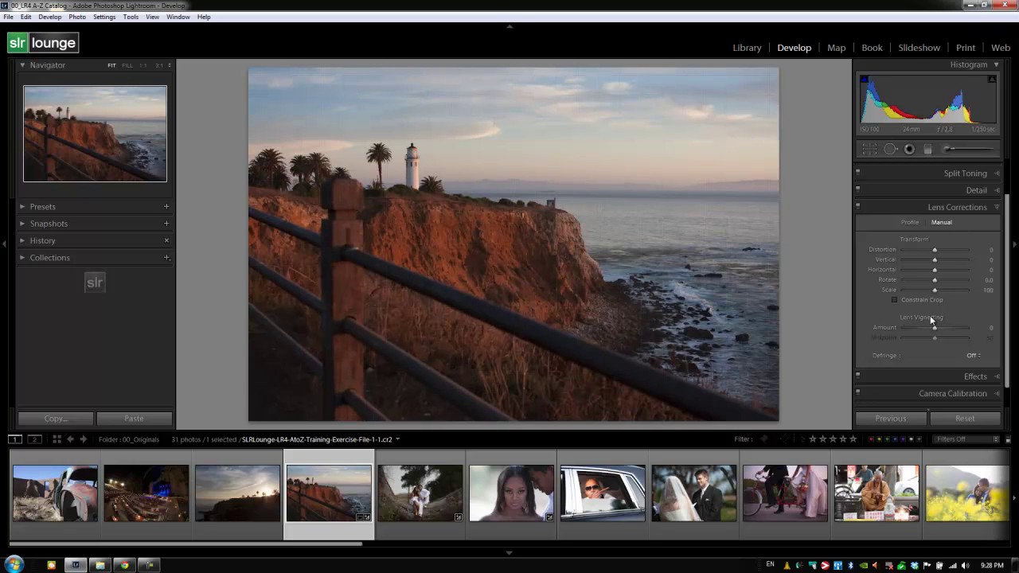
left_click_drag(928, 326, 896, 328)
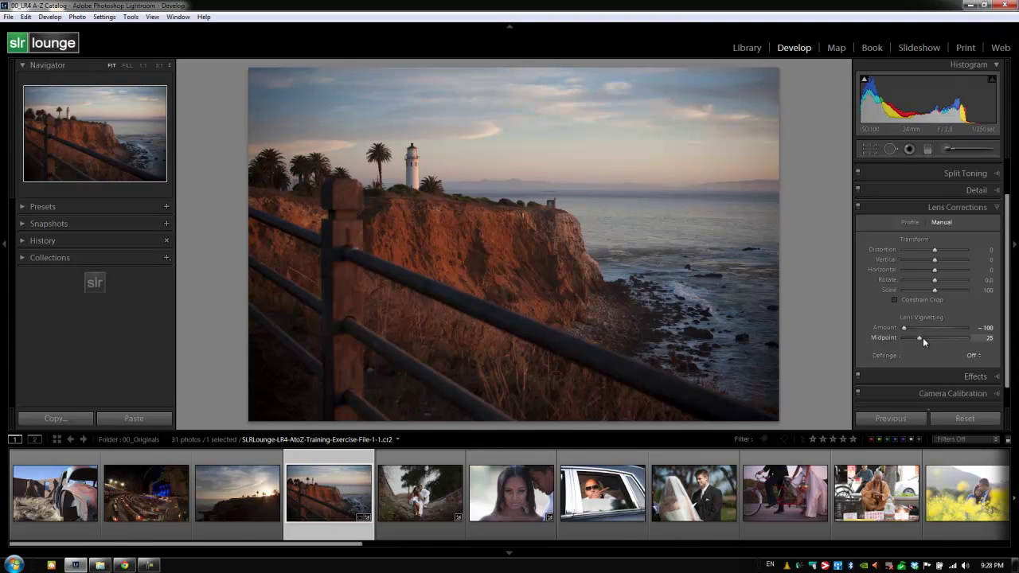
left_click_drag(921, 337, 969, 339)
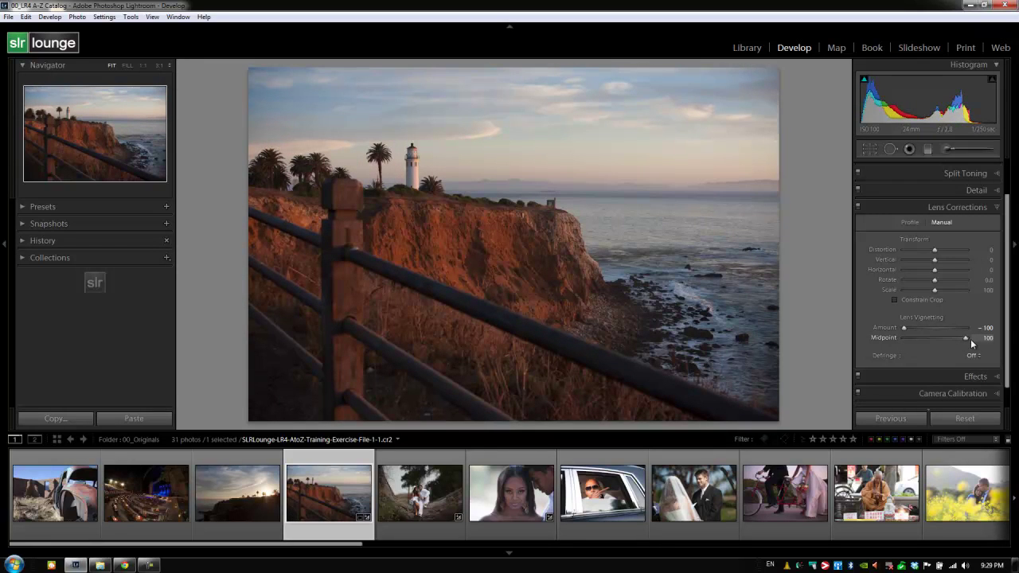
double_click(963, 339)
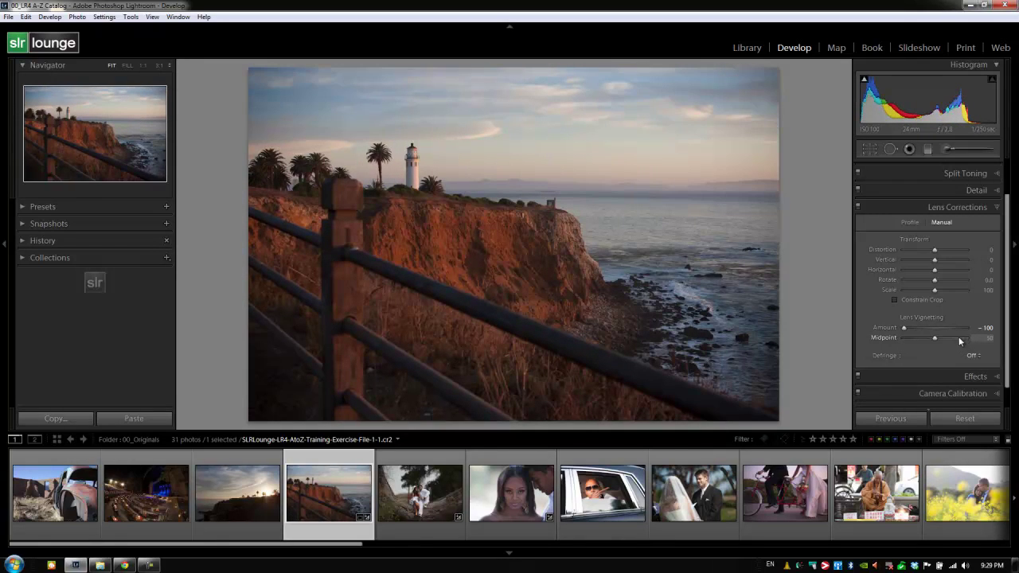
double_click(904, 327)
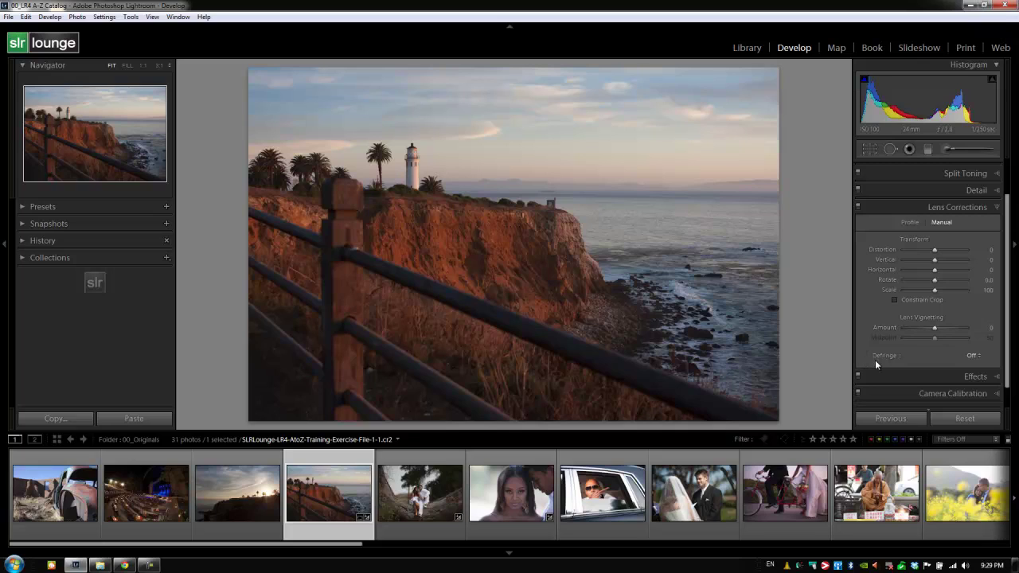
left_click(973, 355)
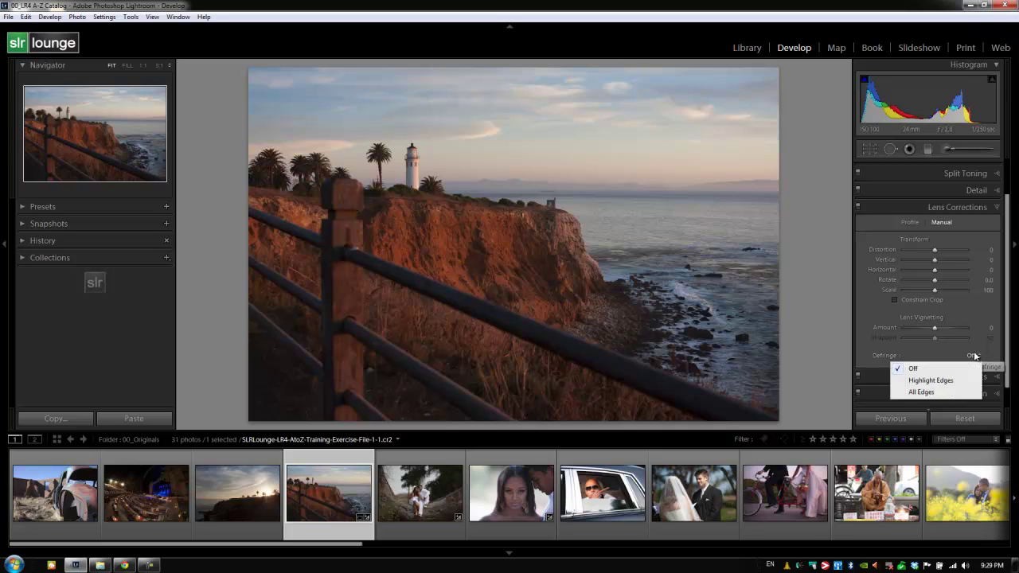
left_click(913, 382)
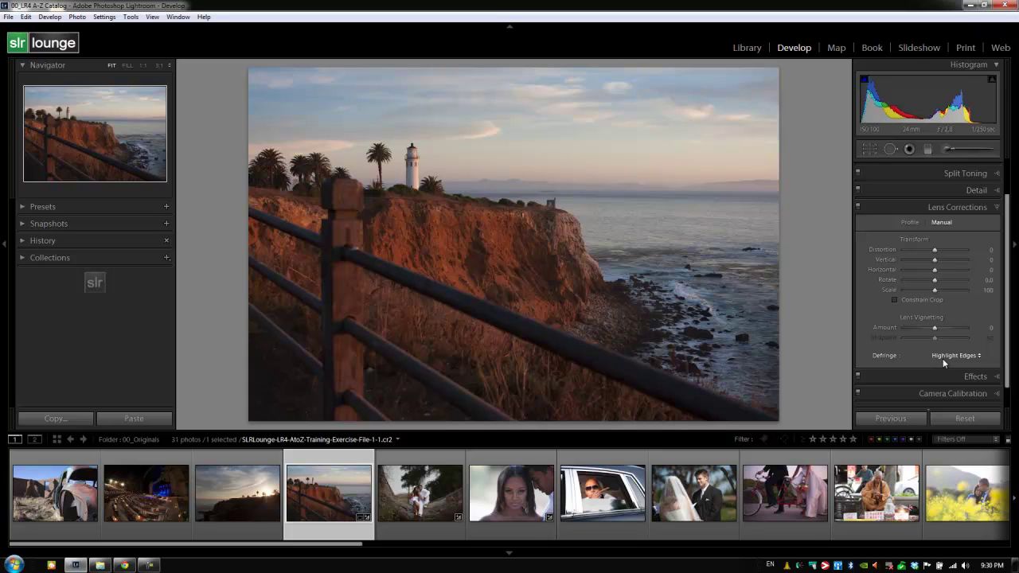
left_click(946, 357)
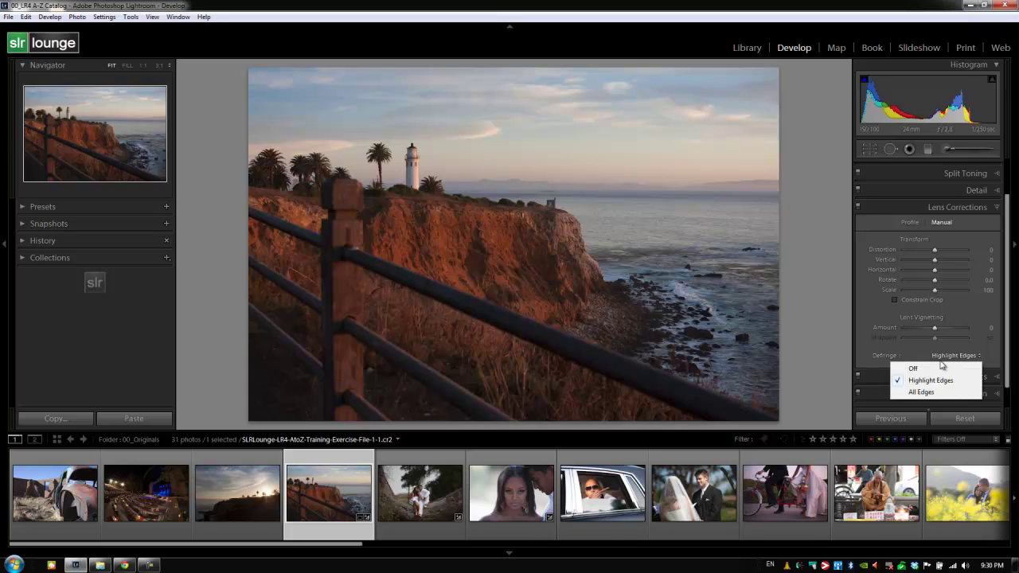
left_click(938, 369)
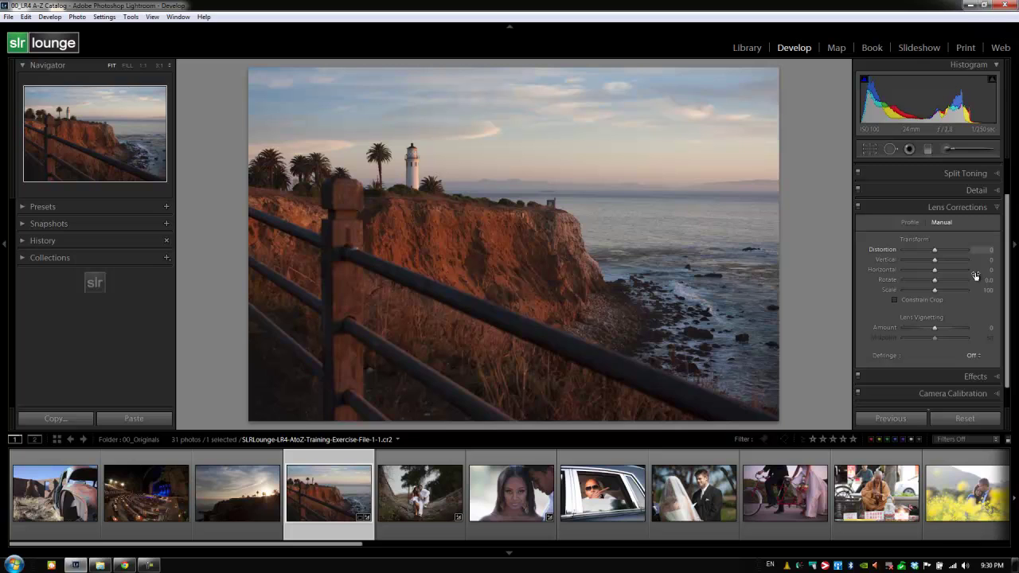
Step: Reset the photo's develop settings to defaults and collapse the Lens Corrections panel
left_click(966, 419)
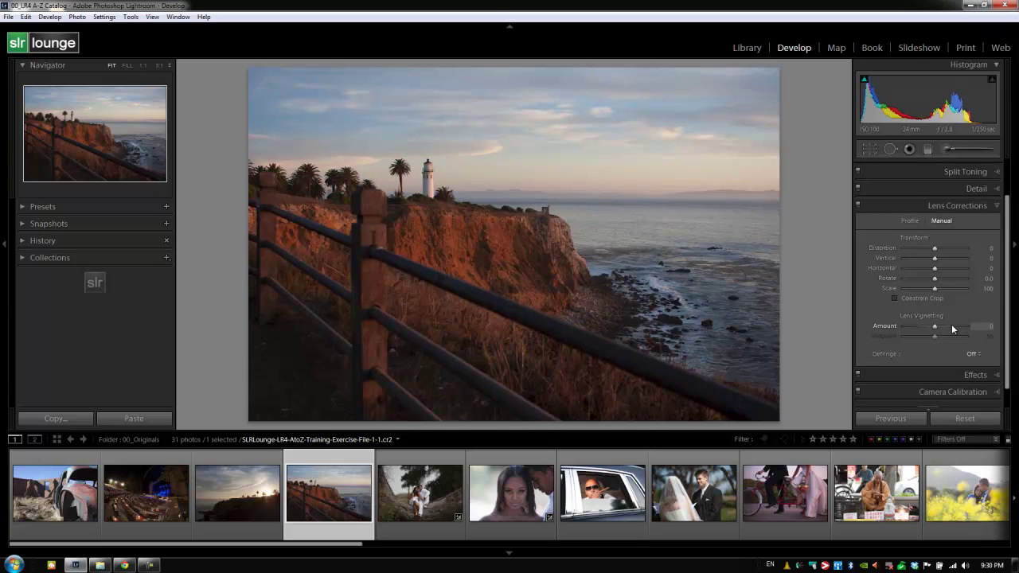
left_click(960, 288)
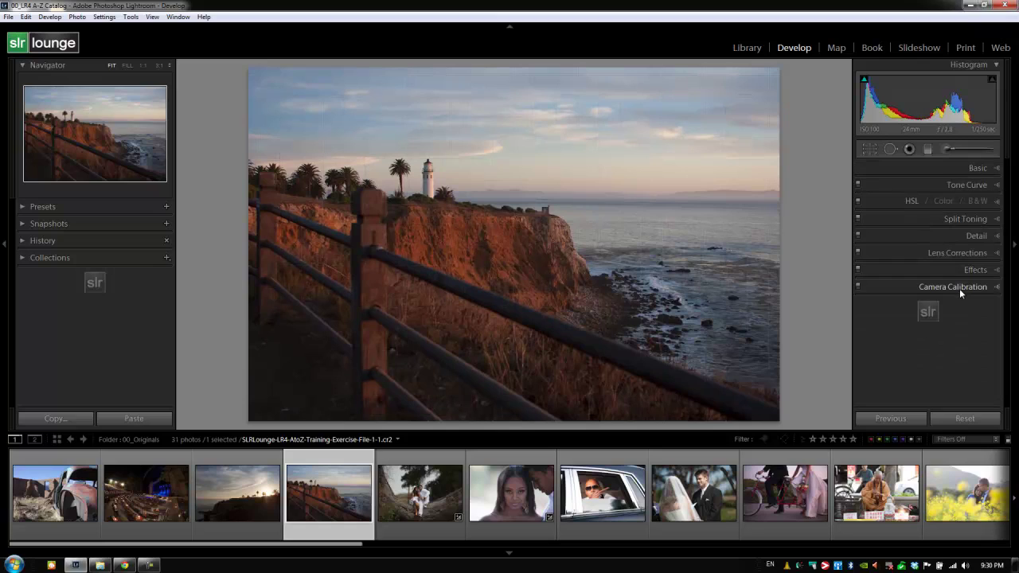